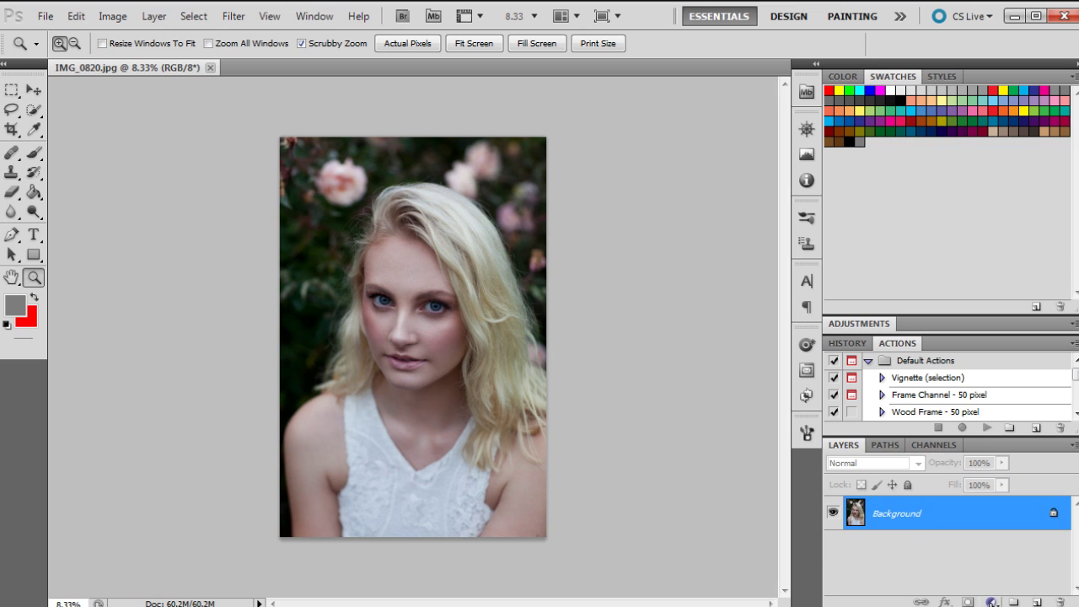
Add a Curves 1 adjustment layer above the Background layer and zoom in on the portrait
left_click(995, 603)
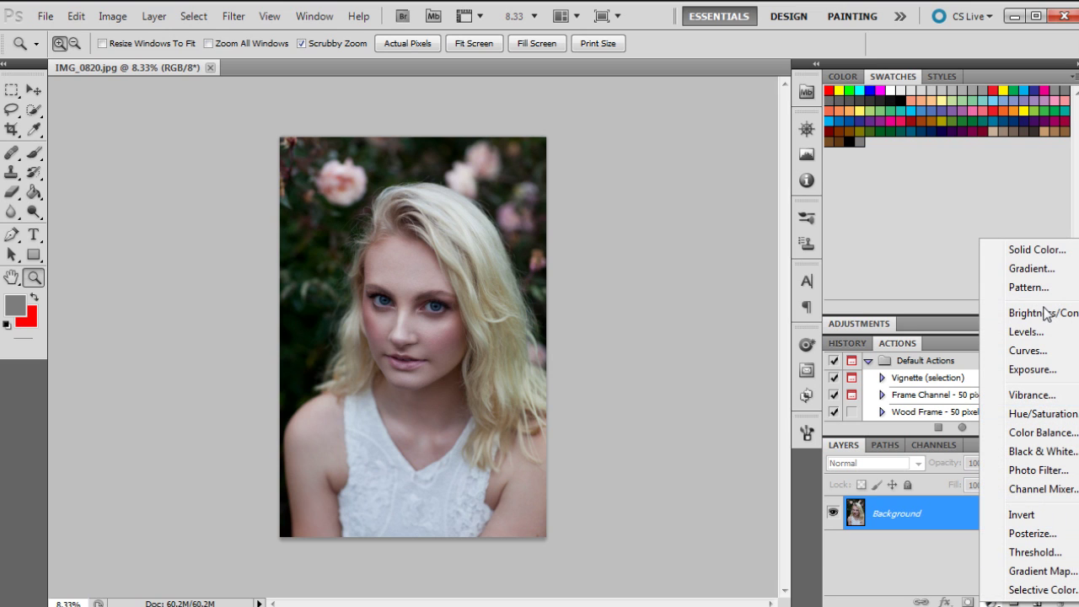
left_click(1050, 352)
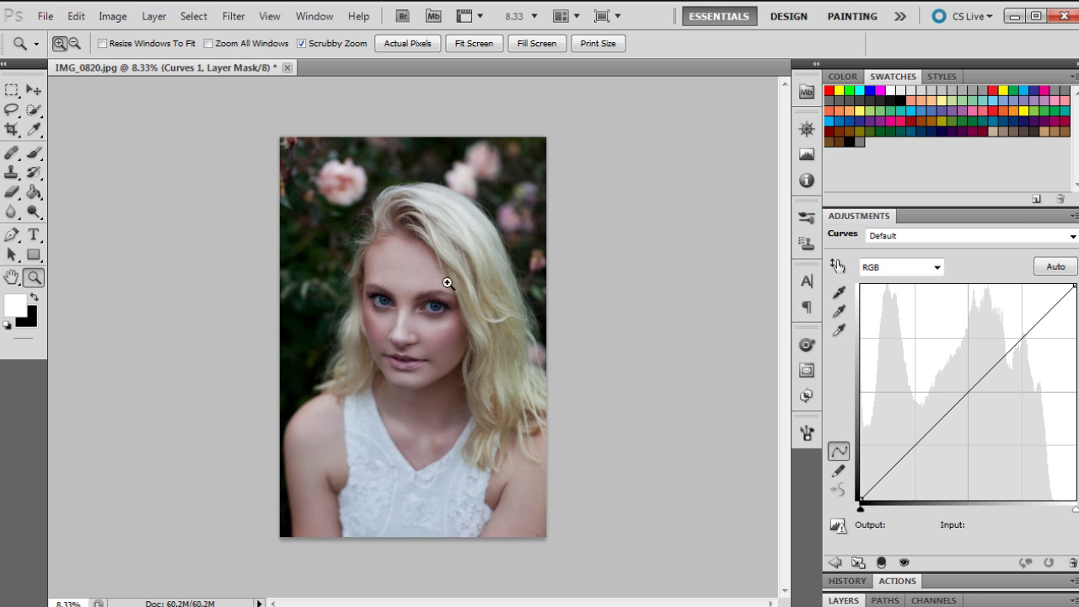
left_click(430, 339)
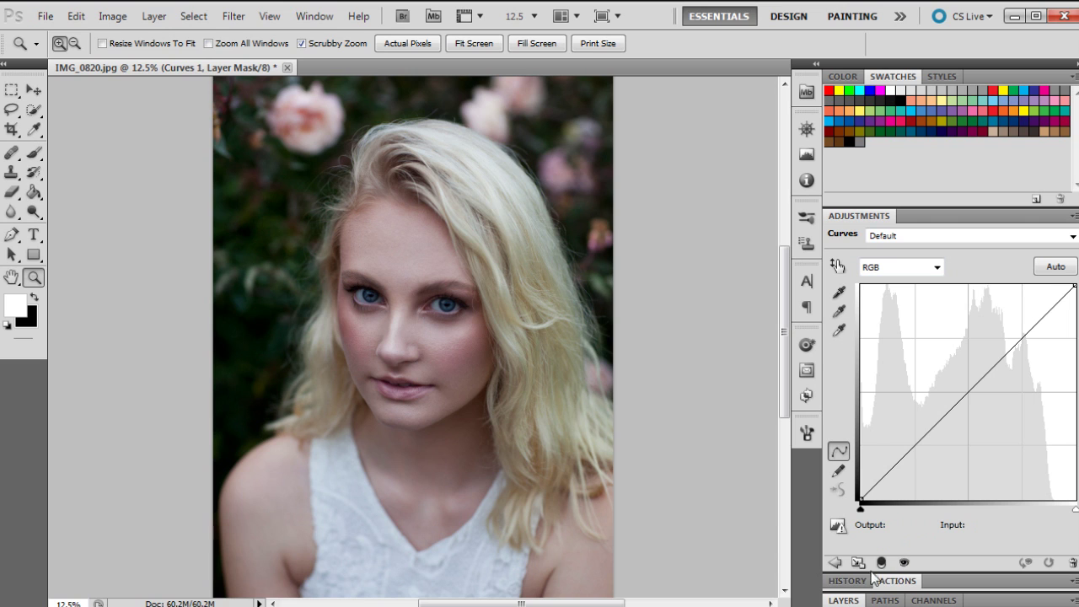
left_click(844, 600)
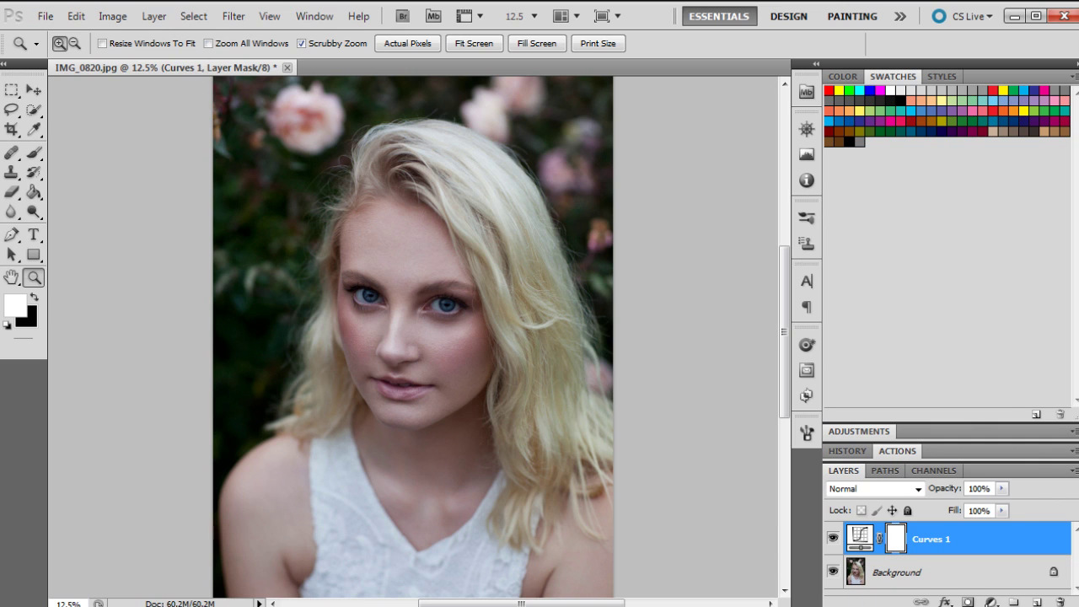
Select the Curves 1 layer and reopen its settings to show the straight RGB curve
left_click(980, 600)
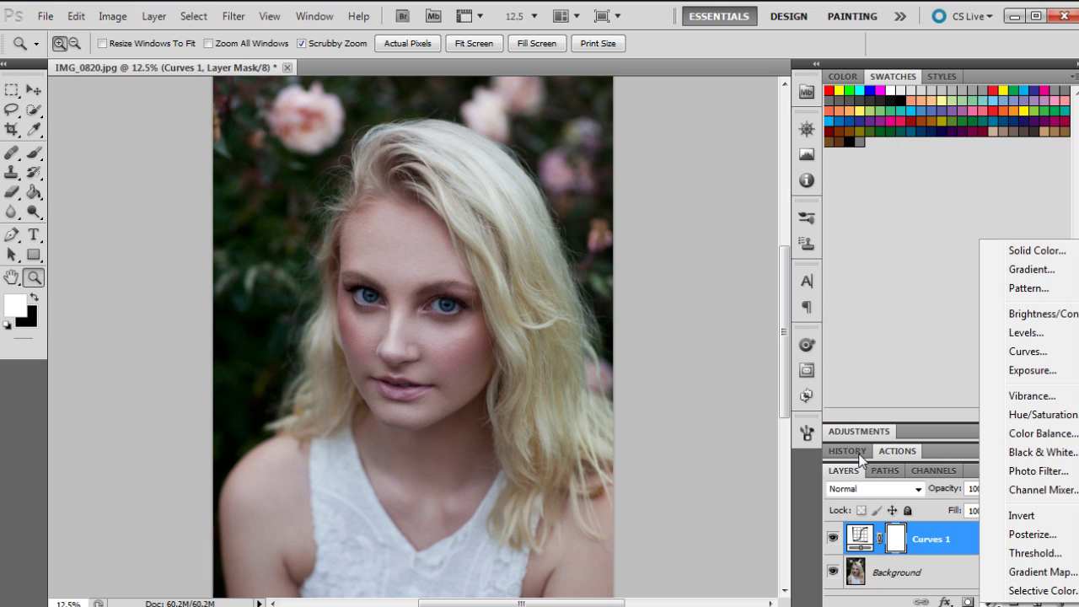
left_click(925, 540)
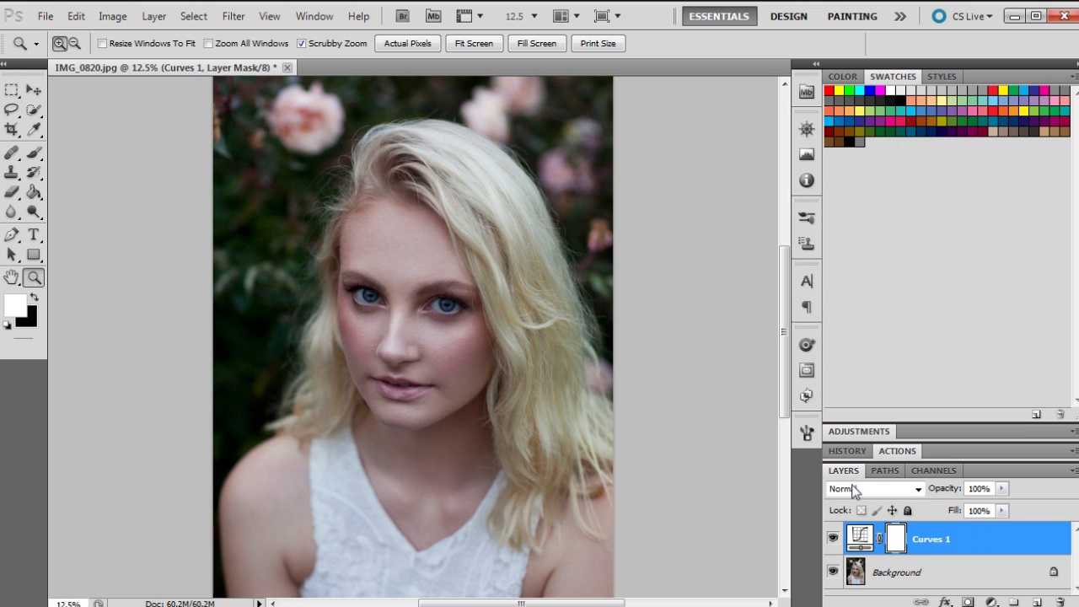
left_click(873, 432)
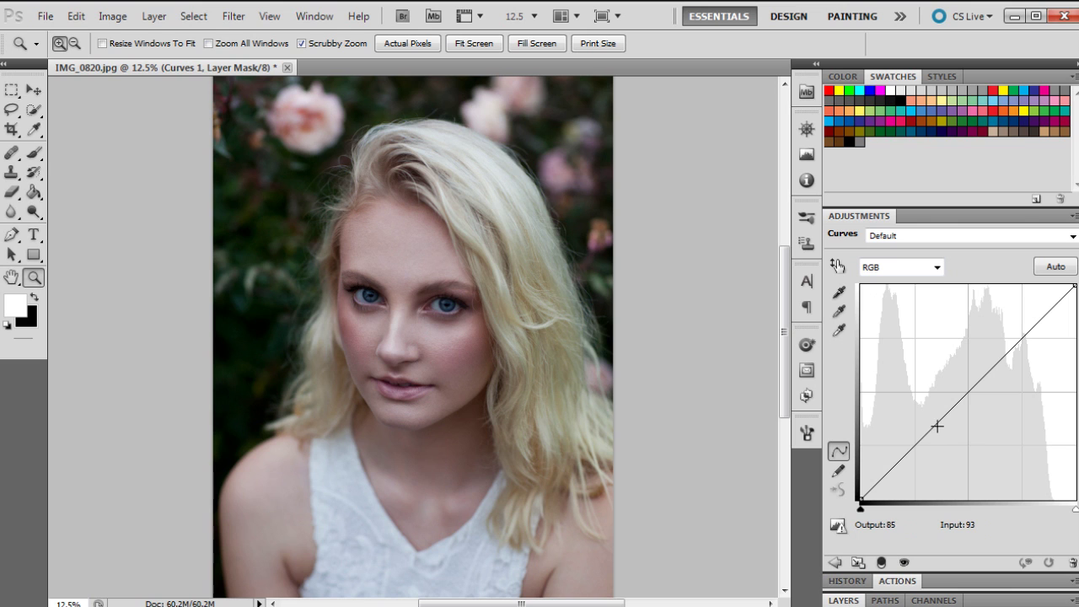
Add a slightly lowered shadow point and lift a highlight point to Output 212 at Input 199
left_click(892, 468)
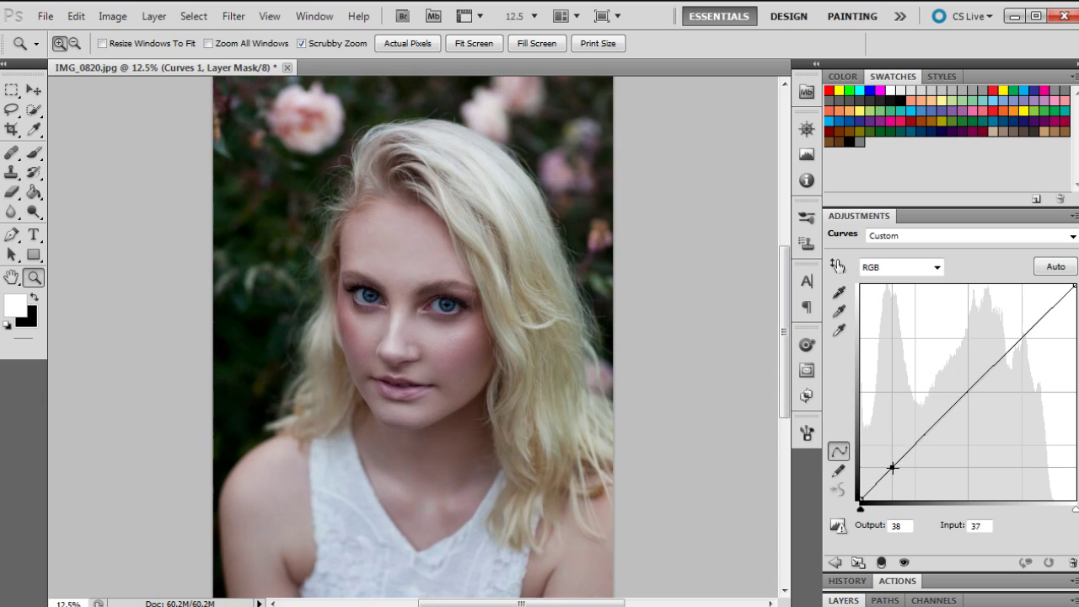
mouse_move(891, 467)
left_mouse_down()
mouse_move(895, 477)
mouse_move(893, 468)
left_mouse_up()
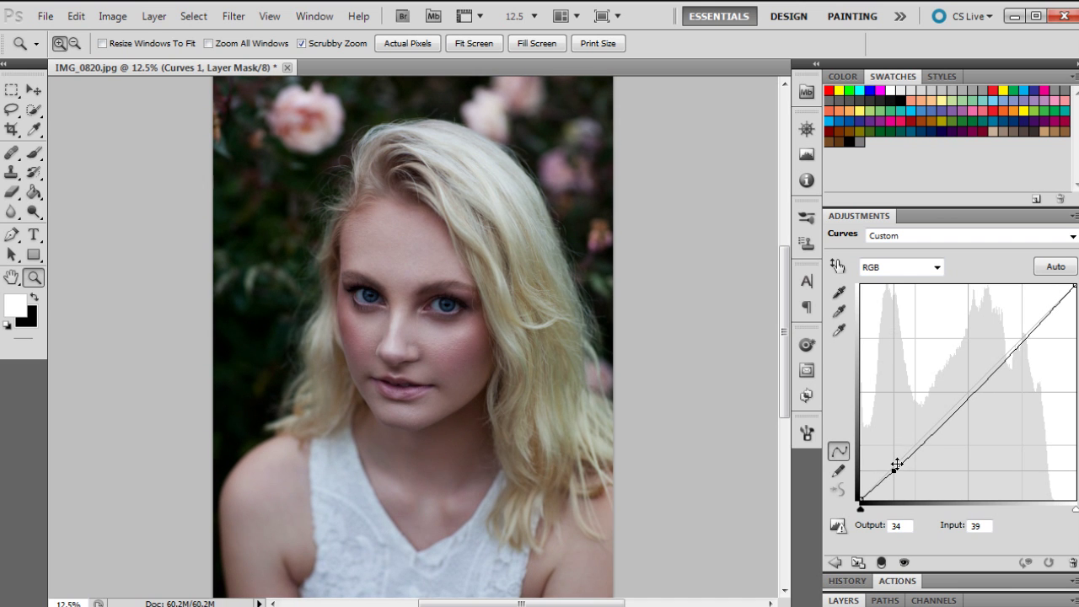
left_click_drag(1023, 339, 1028, 322)
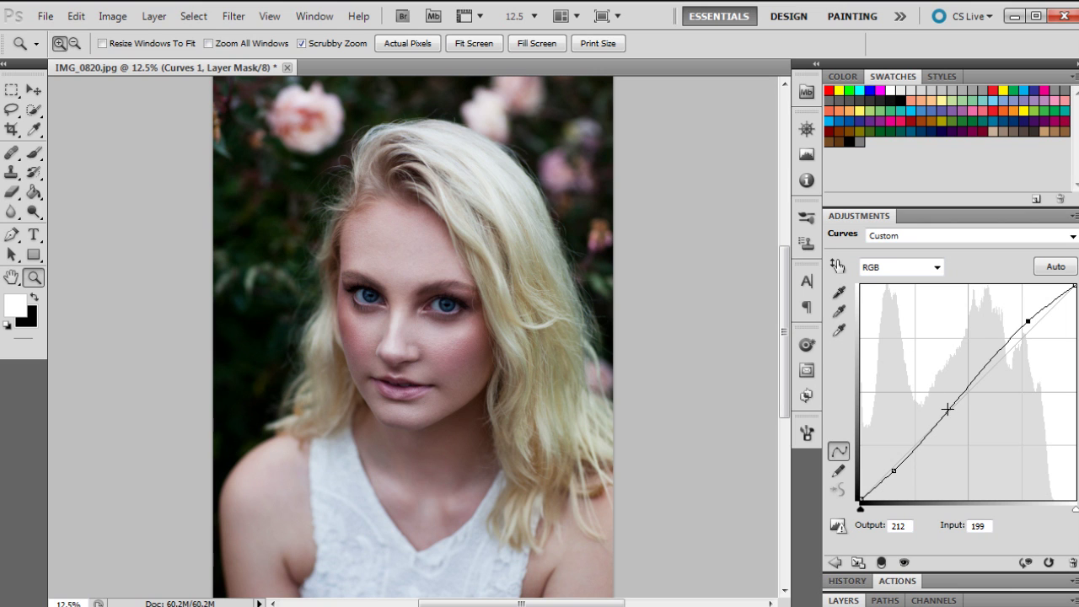
Brighten the midtones, lift the black point, and lower the white point to Output 249
left_click_drag(947, 409, 965, 383)
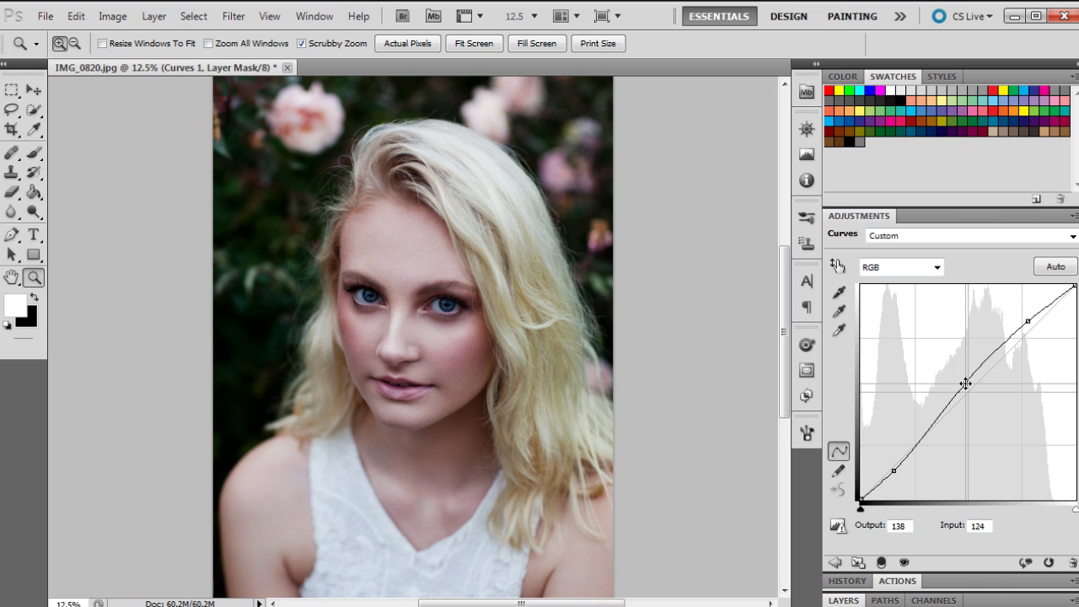
mouse_move(1074, 288)
left_mouse_down()
mouse_move(1075, 317)
mouse_move(1075, 287)
left_mouse_up()
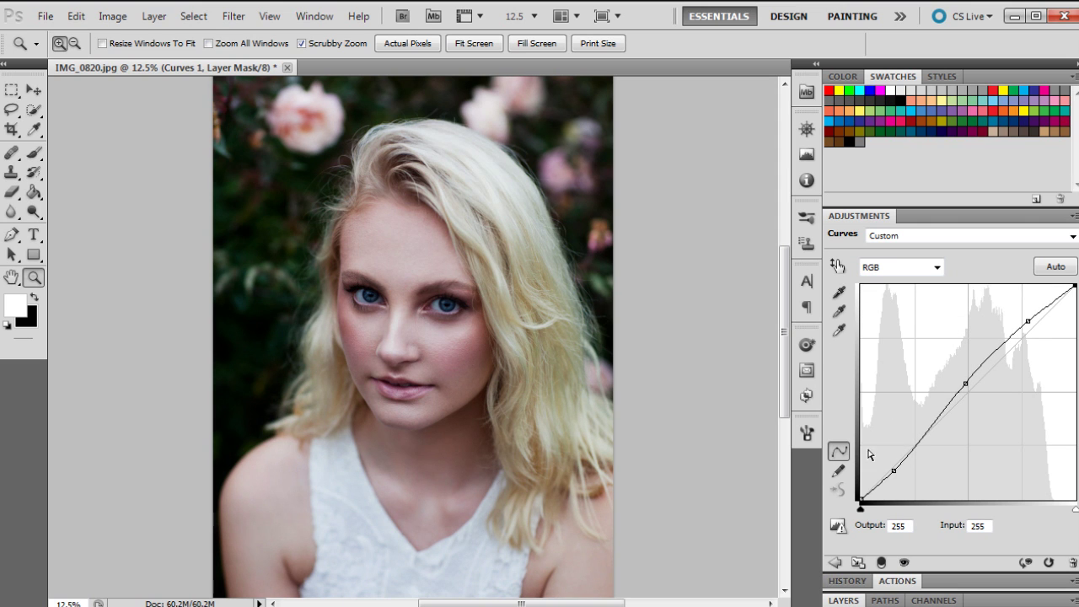
mouse_move(862, 499)
left_mouse_down()
mouse_move(862, 472)
mouse_move(846, 489)
left_mouse_up()
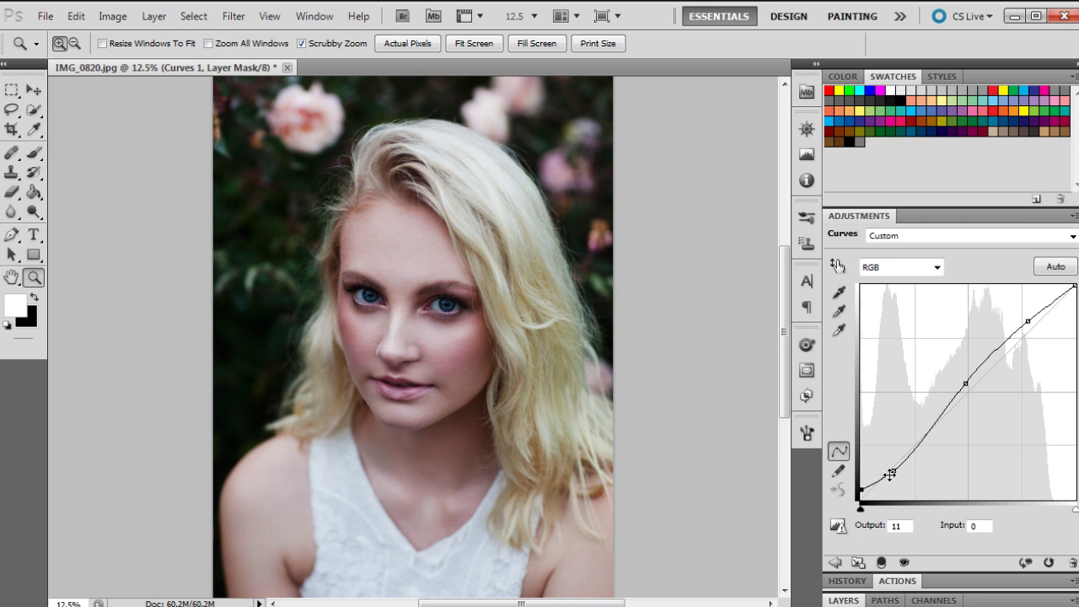
left_click_drag(893, 470, 917, 439)
left_click_drag(965, 384, 971, 375)
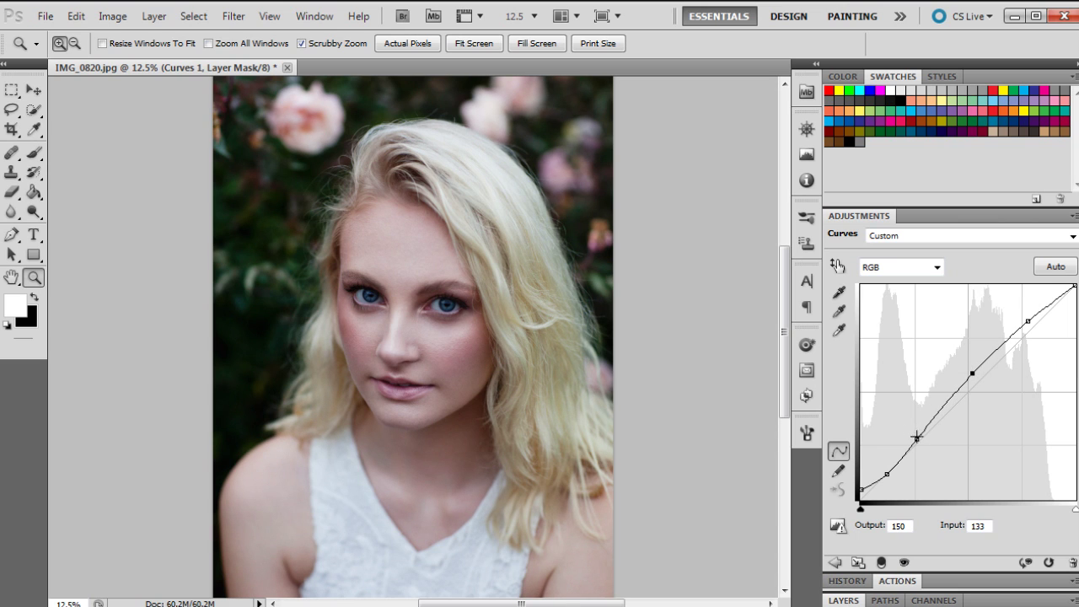
left_click_drag(917, 439, 922, 431)
left_click_drag(1073, 287, 1074, 292)
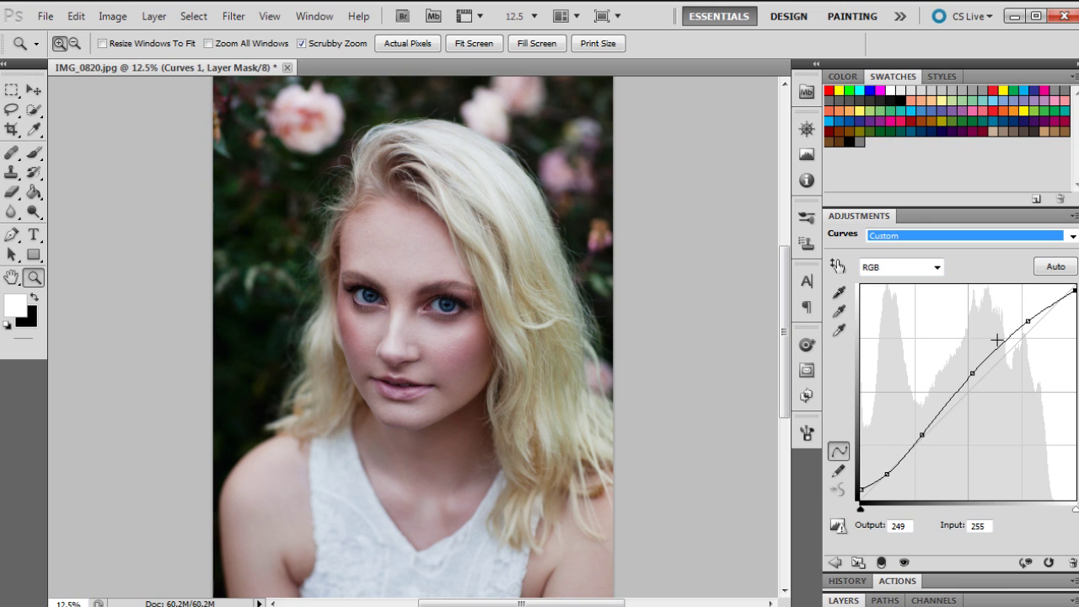
Switch the Curves adjustment to the Red channel
left_click(1072, 236)
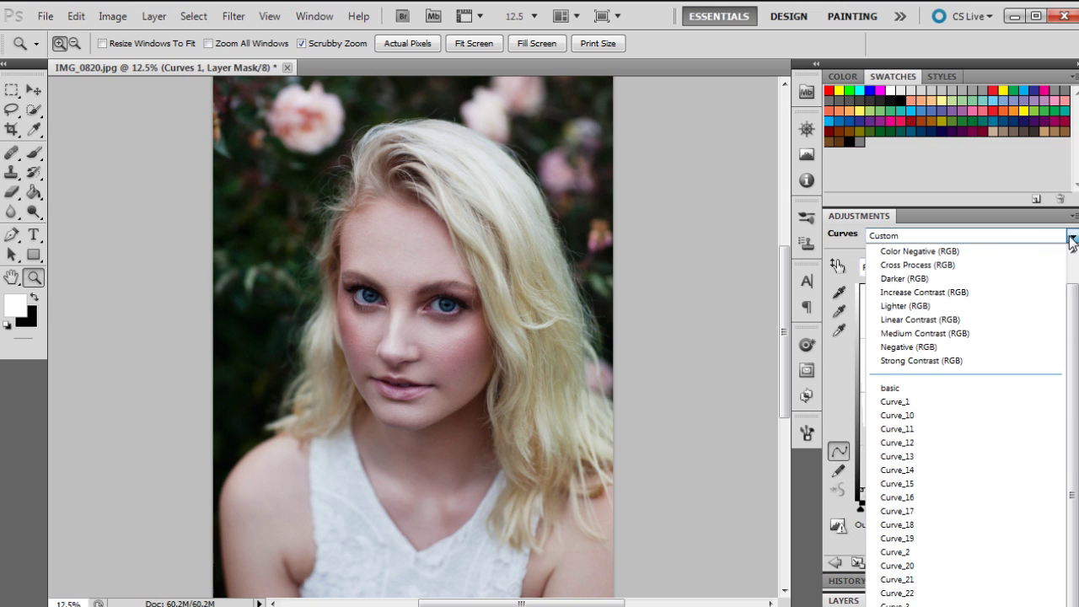
left_click(1072, 236)
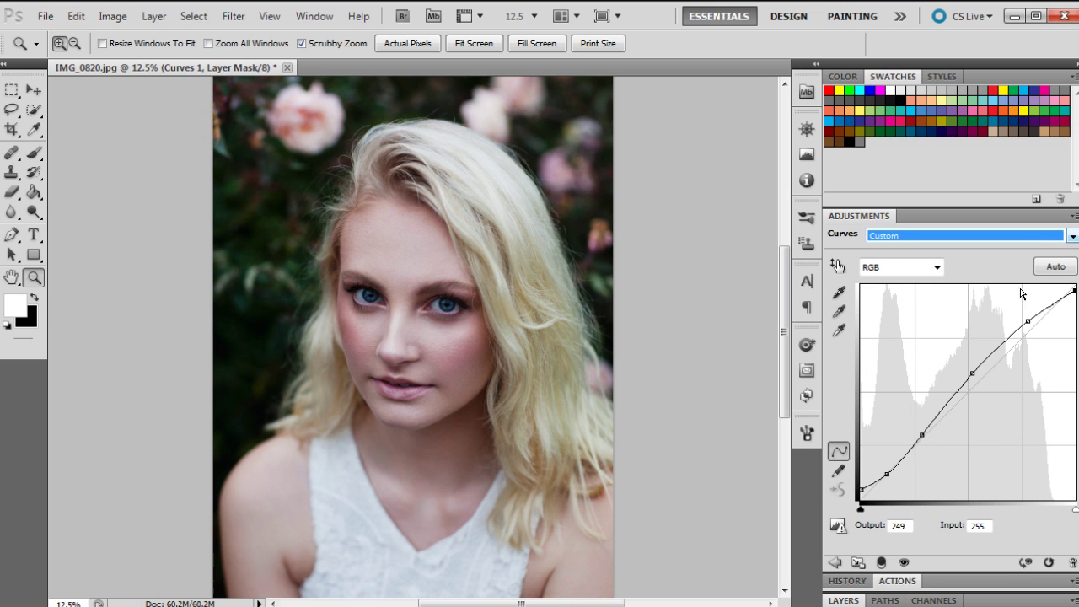
left_click(936, 269)
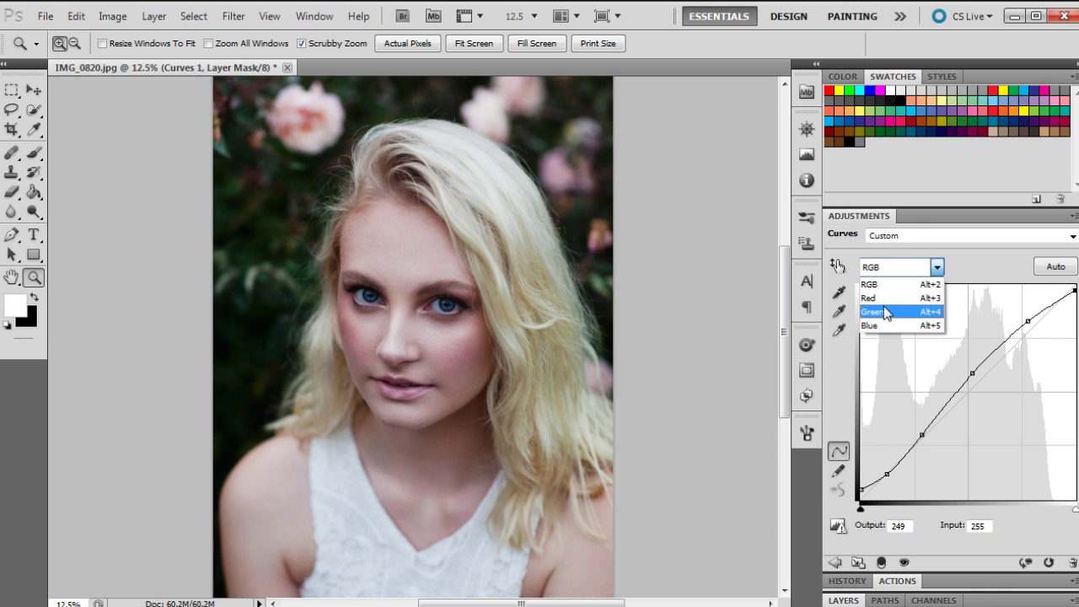
left_click(883, 300)
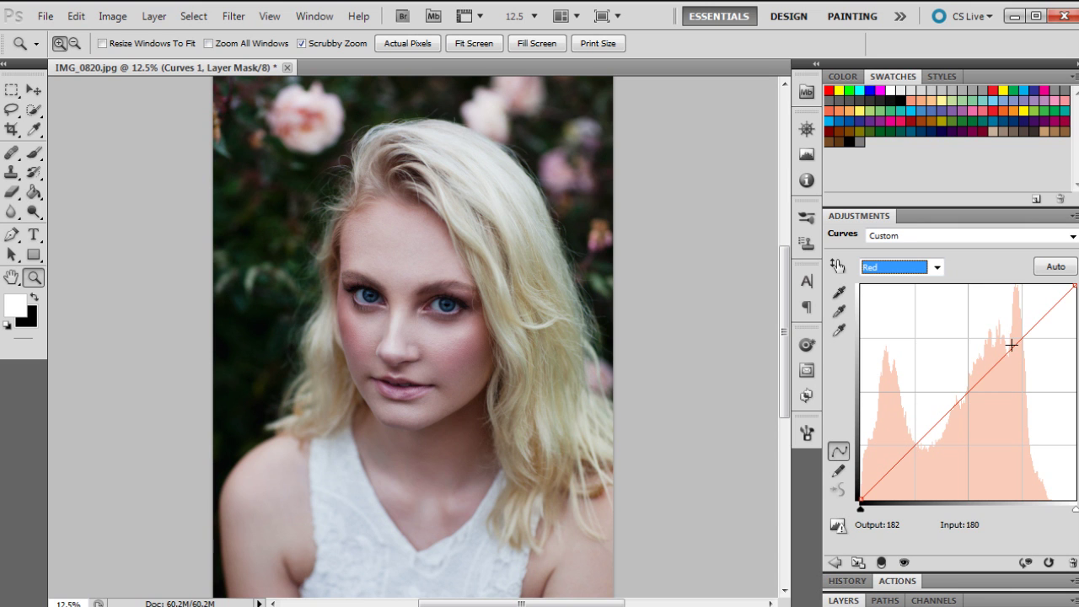
Add several Red curve points, reducing red in shadows, and lift the black point to Output 23
left_click_drag(1012, 344, 1031, 324)
left_click_drag(903, 447, 902, 457)
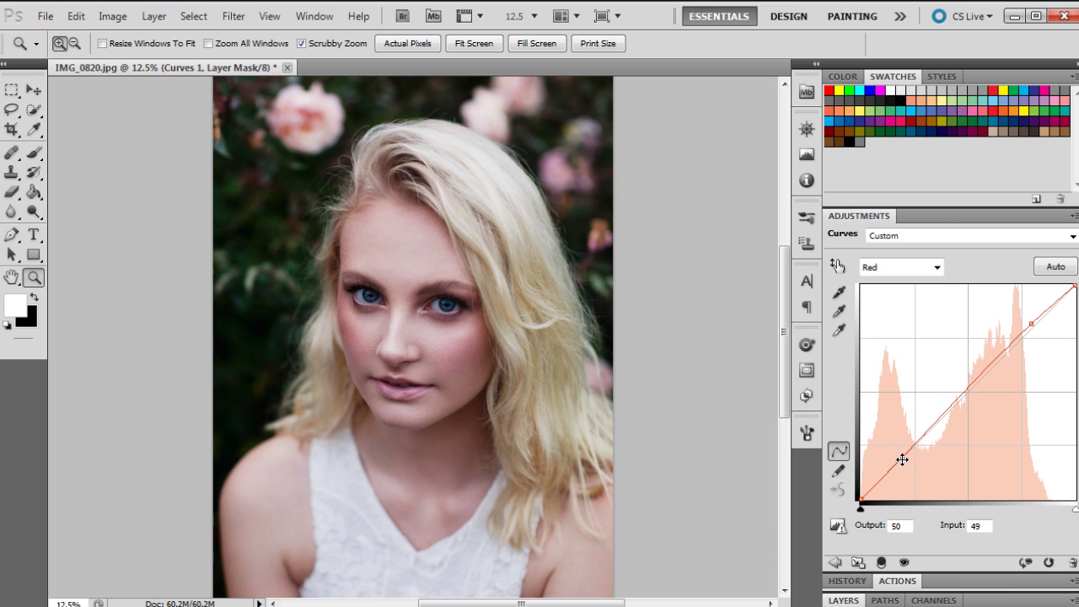
left_click_drag(903, 456, 900, 464)
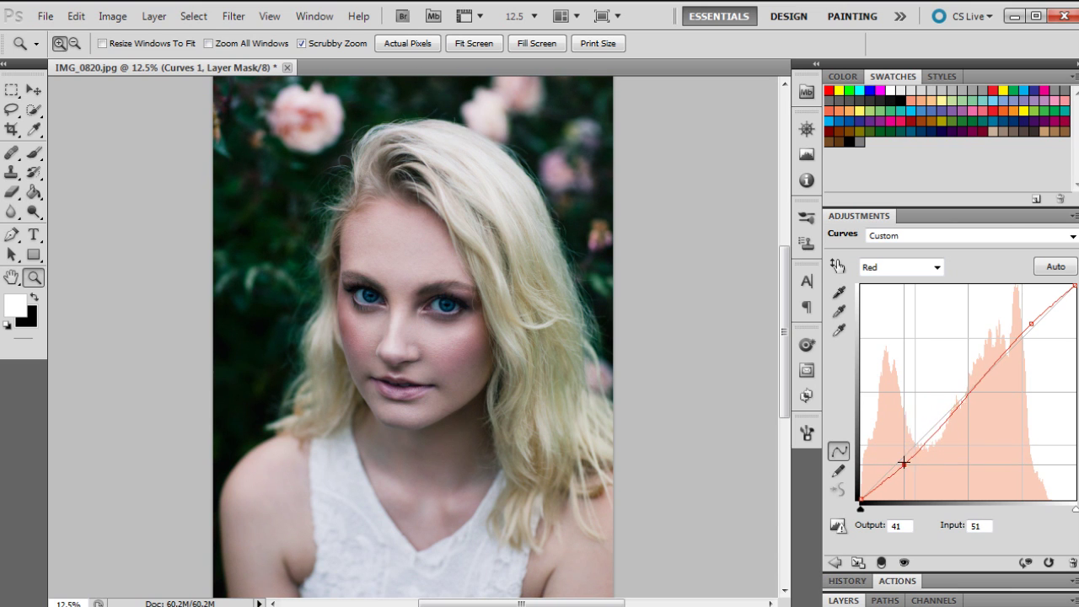
left_click(957, 400)
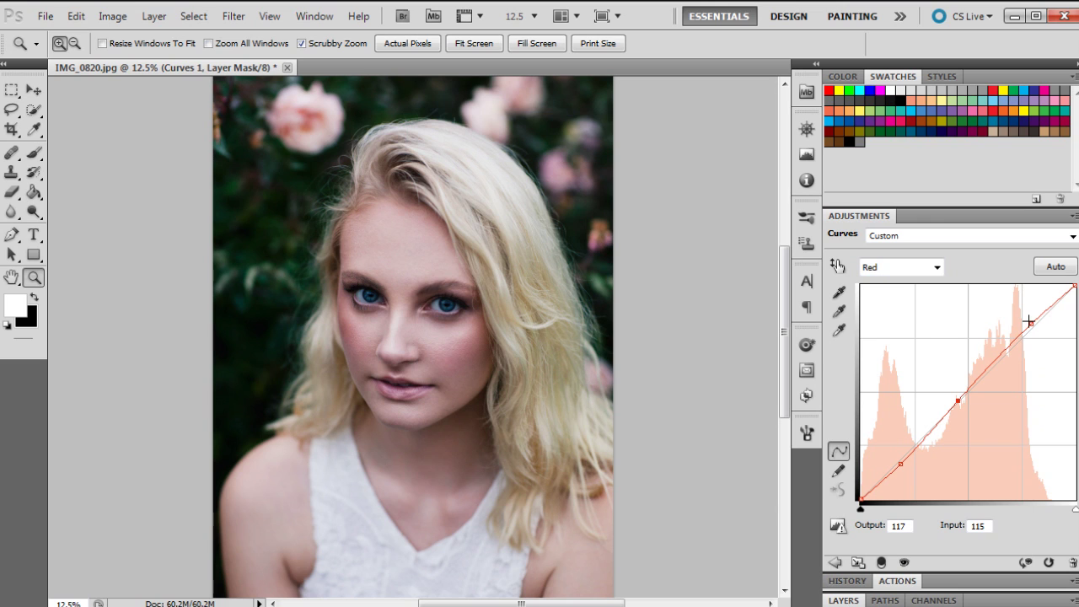
left_click(1030, 322)
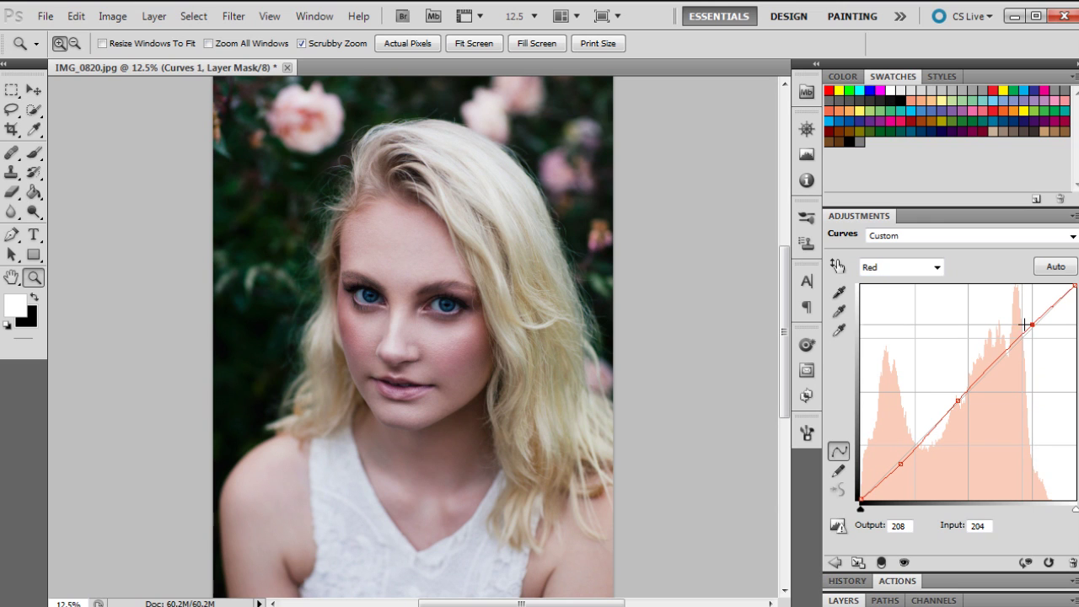
left_click(958, 401)
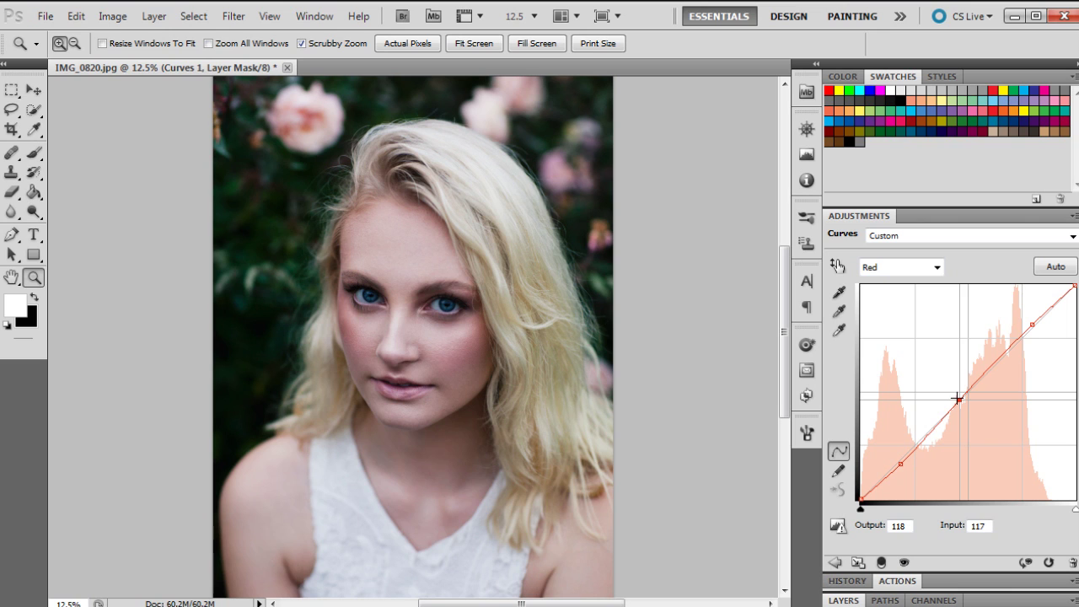
left_click(937, 419)
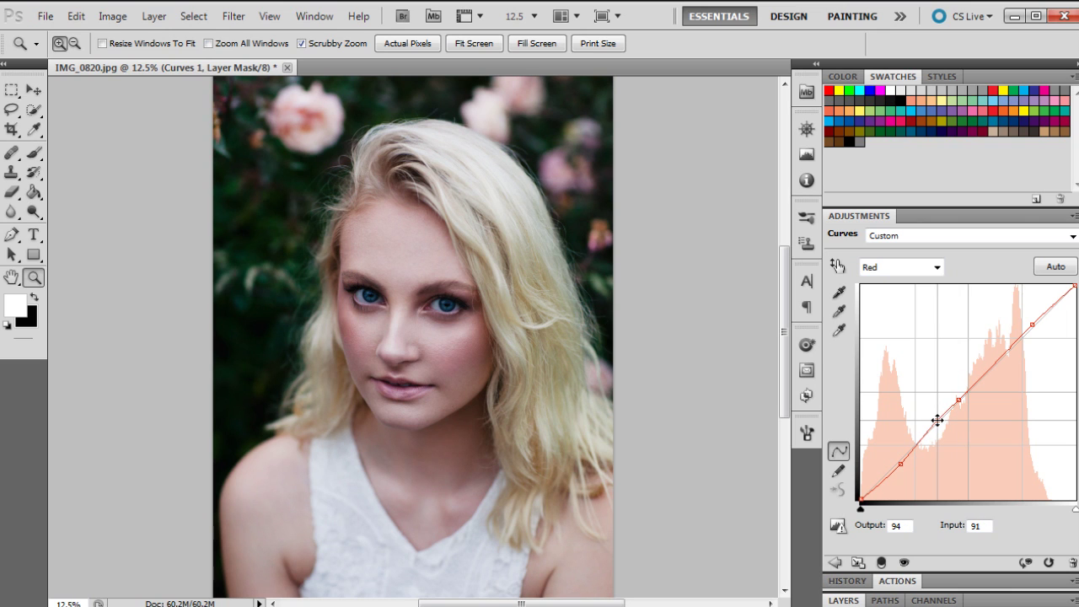
mouse_move(862, 496)
left_mouse_down()
mouse_move(849, 461)
mouse_move(853, 478)
left_mouse_up()
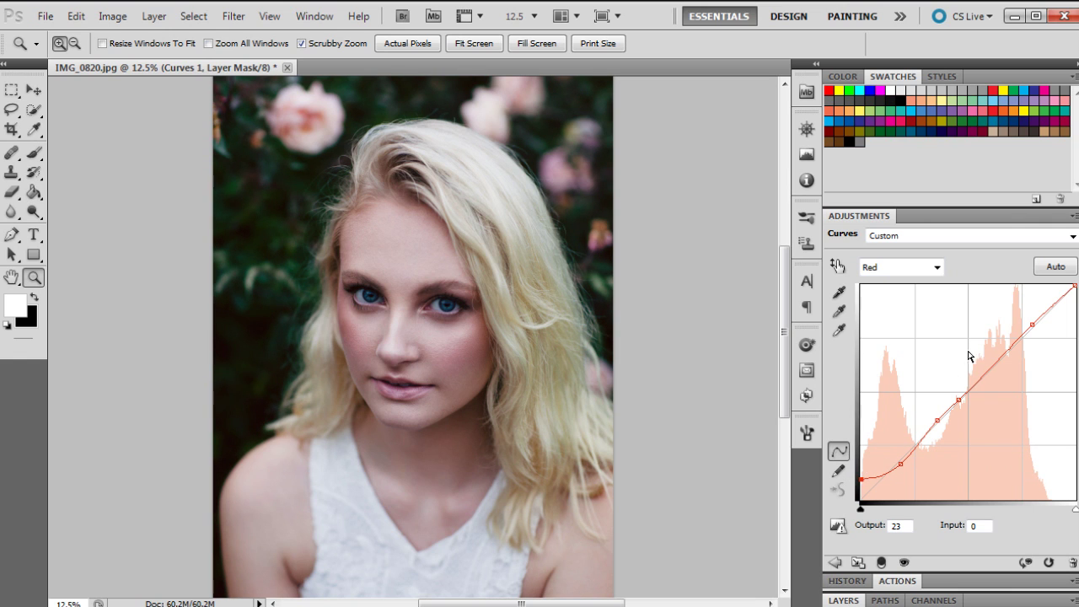
left_click(934, 268)
Switch to the Green channel and add upper, middle and low control points, adjusting each
left_click(906, 319)
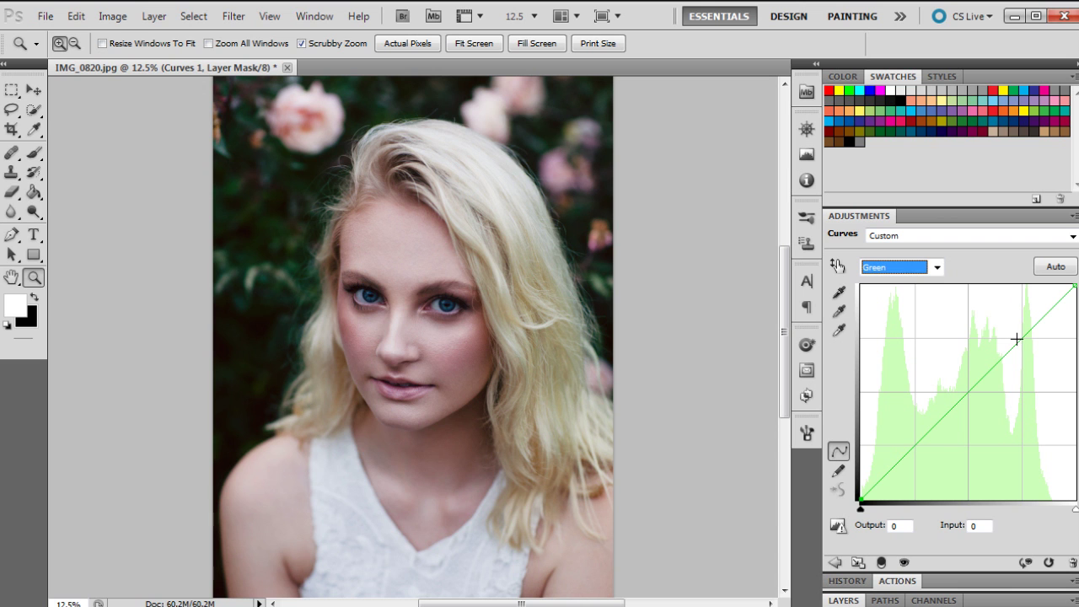
mouse_move(1015, 340)
left_mouse_down()
mouse_move(1023, 346)
mouse_move(1024, 333)
left_mouse_up()
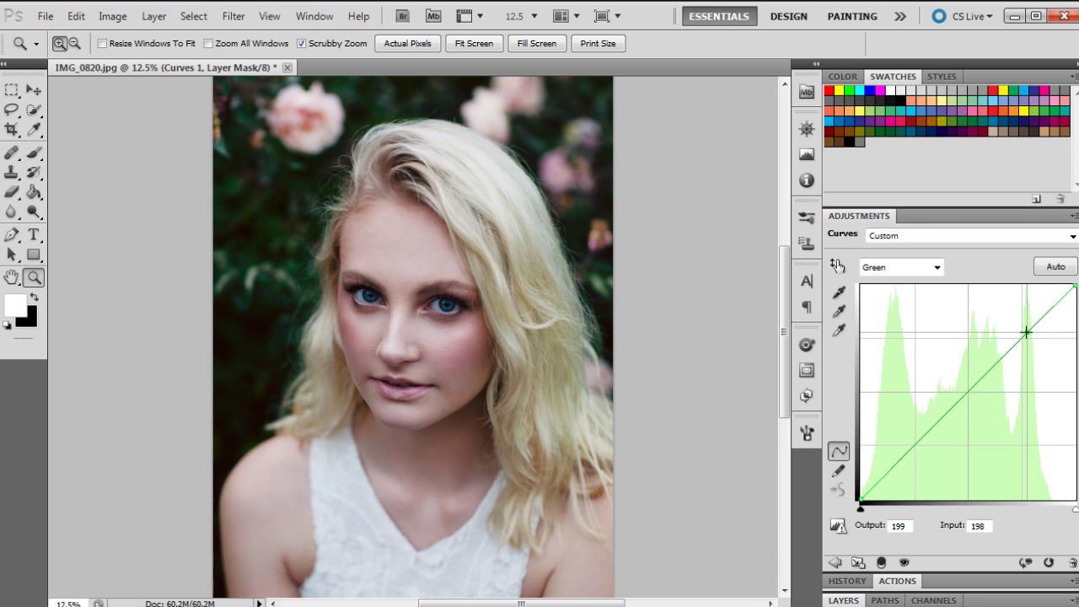
left_click_drag(925, 432, 909, 451)
left_click(986, 375)
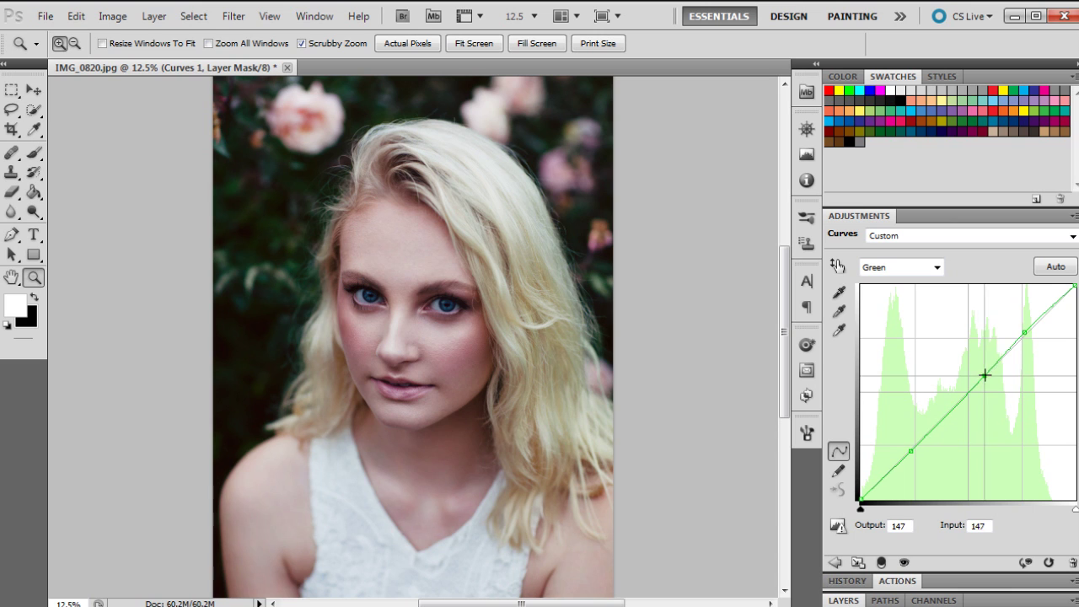
left_click_drag(984, 376, 979, 377)
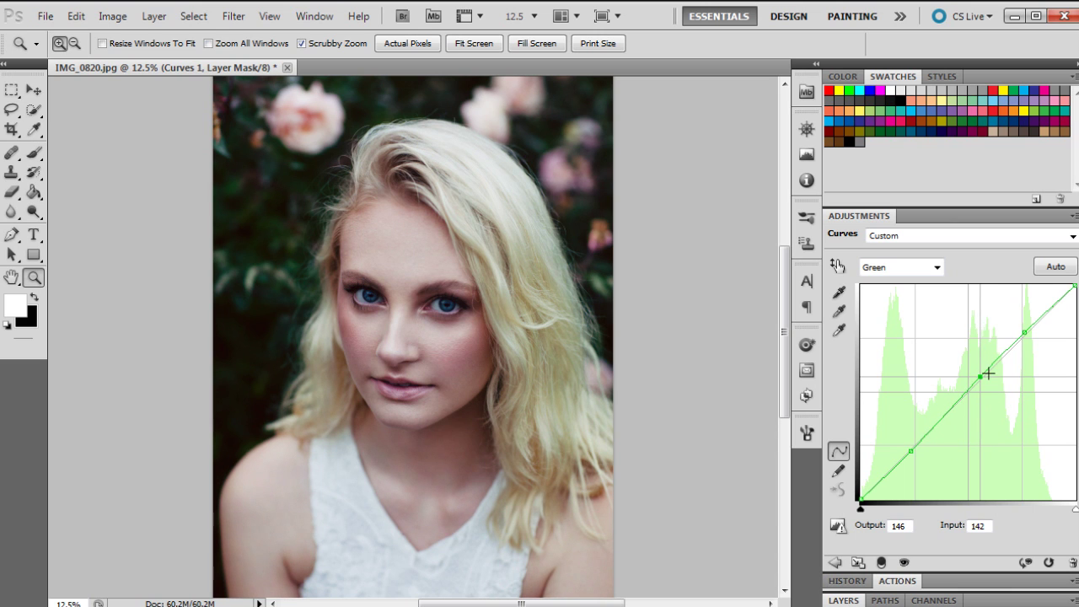
left_click(1025, 333)
left_click_drag(1030, 334, 1030, 326)
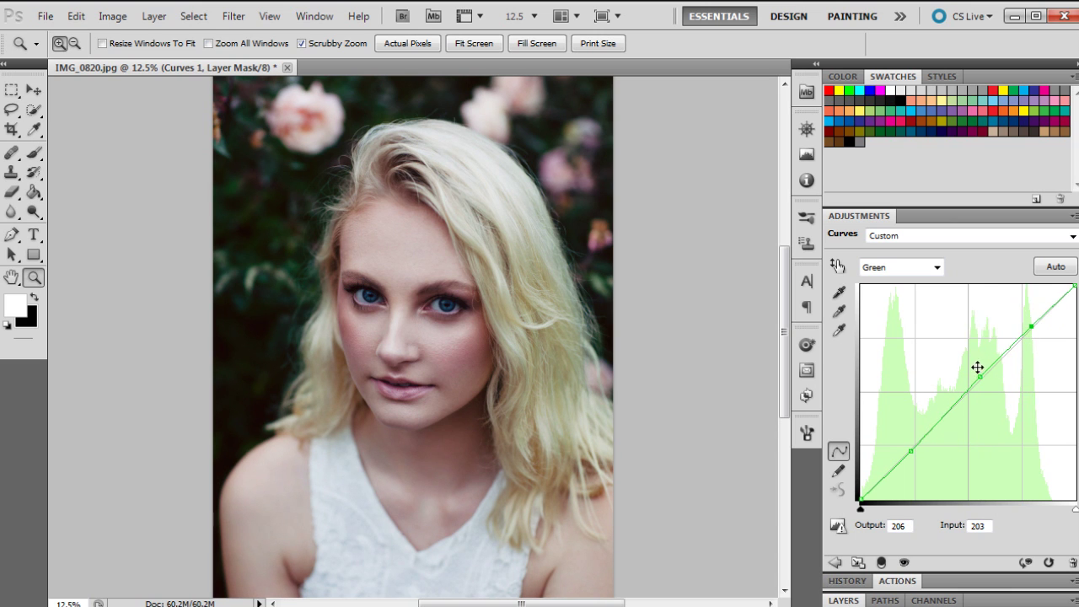
left_click_drag(978, 378, 971, 387)
Pull down the Green curve's white endpoint and adjust its black endpoint
mouse_move(1072, 285)
left_mouse_down()
mouse_move(1075, 351)
mouse_move(1058, 282)
mouse_move(1043, 272)
mouse_move(1076, 268)
left_mouse_up()
mouse_move(861, 498)
left_mouse_down()
mouse_move(861, 478)
mouse_move(872, 516)
left_mouse_up()
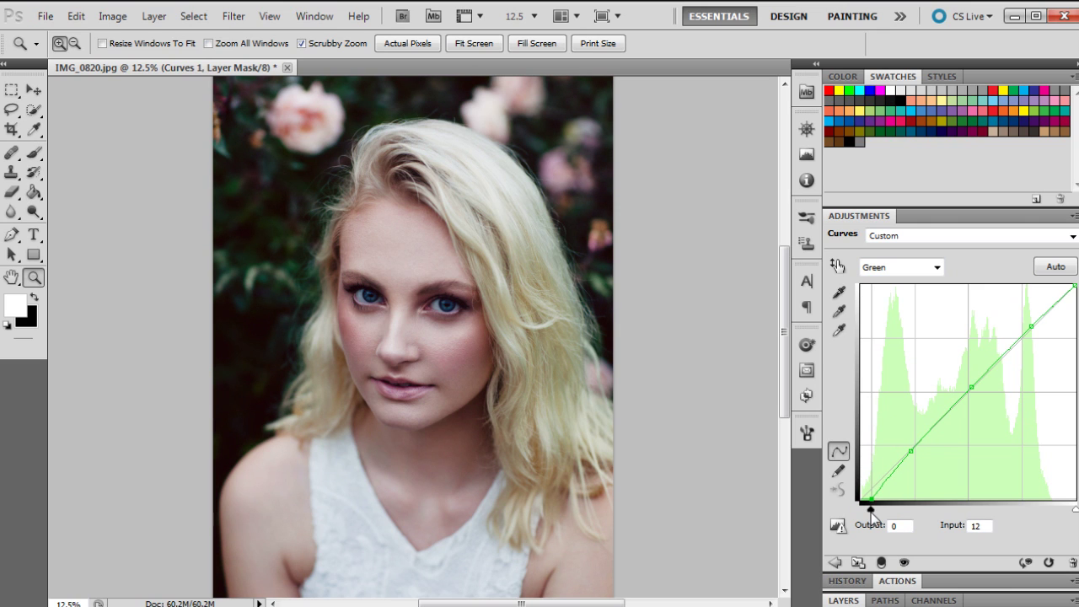
left_click(885, 268)
On the Blue channel, add a raised upper point and a shadow point at Input 63, Output 61
left_click(881, 327)
left_click_drag(986, 375, 1011, 343)
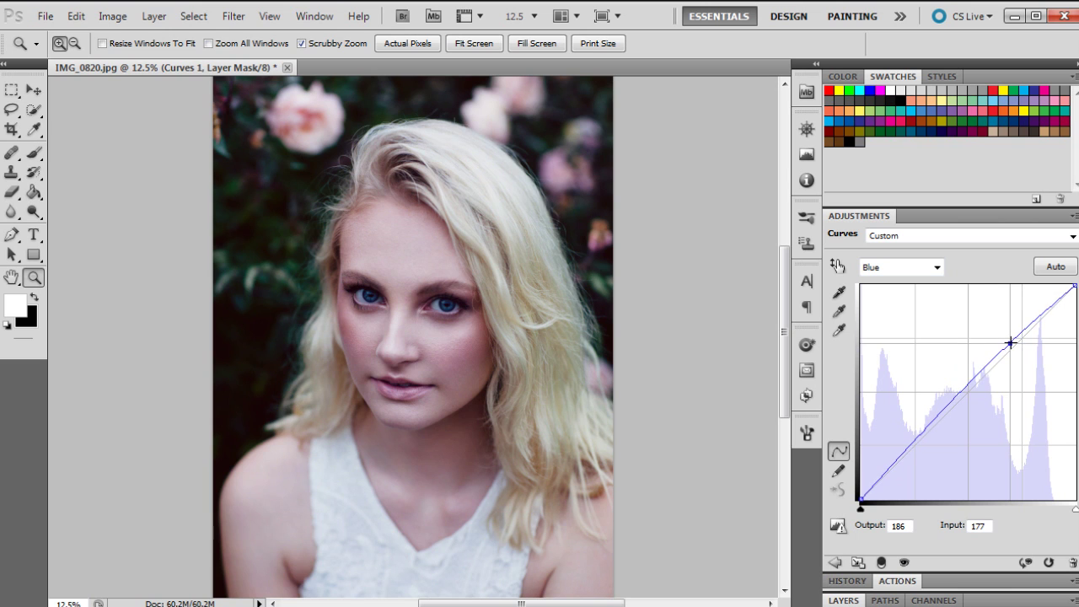
left_click_drag(926, 431, 914, 447)
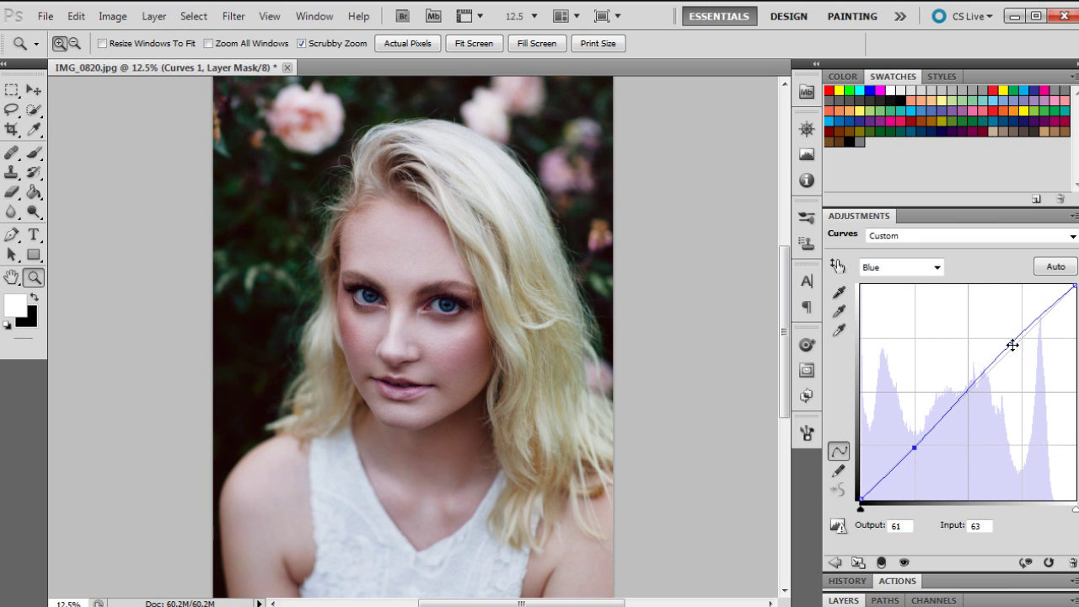
left_click_drag(1012, 344, 1021, 337)
left_click(860, 498)
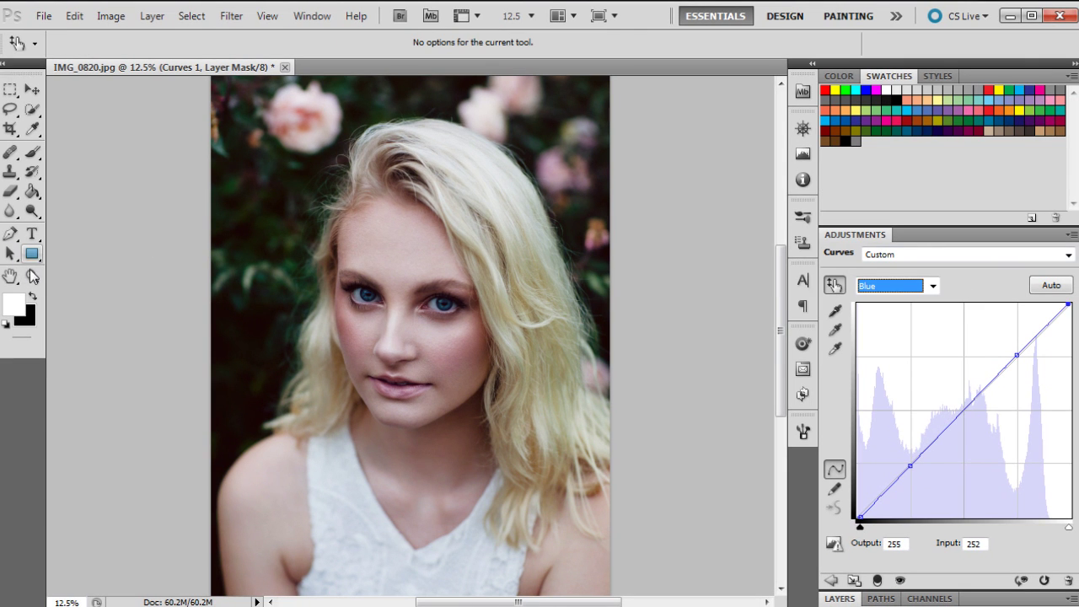
Zoom out to show the whole photo
left_click(32, 276)
right_click(556, 273)
left_click(565, 366)
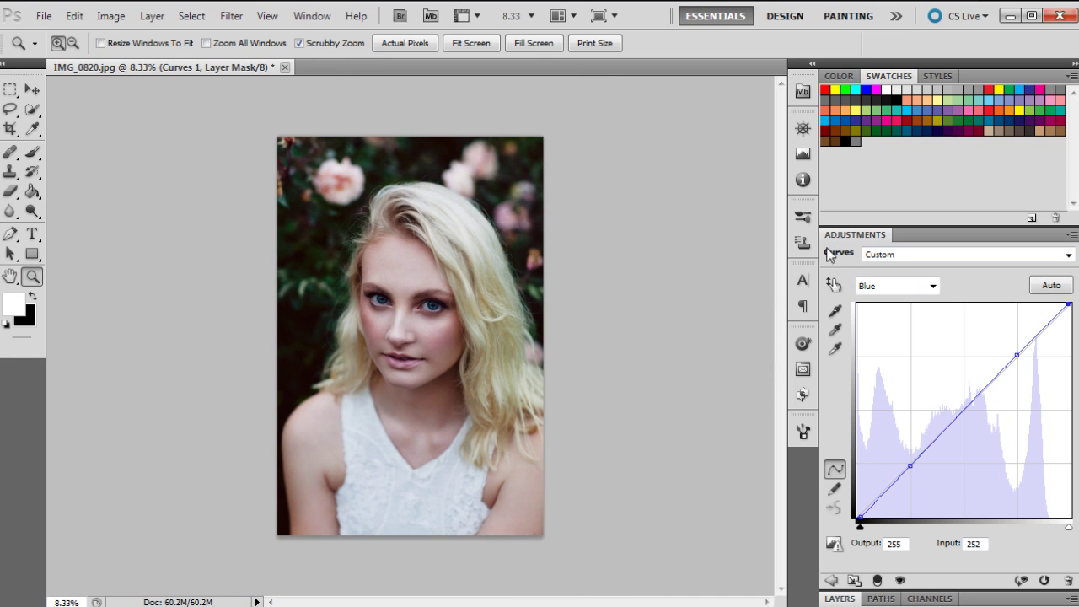
Show the History panel and compare the original IMG_0820.jpg state with Snapshot 2
left_click(310, 16)
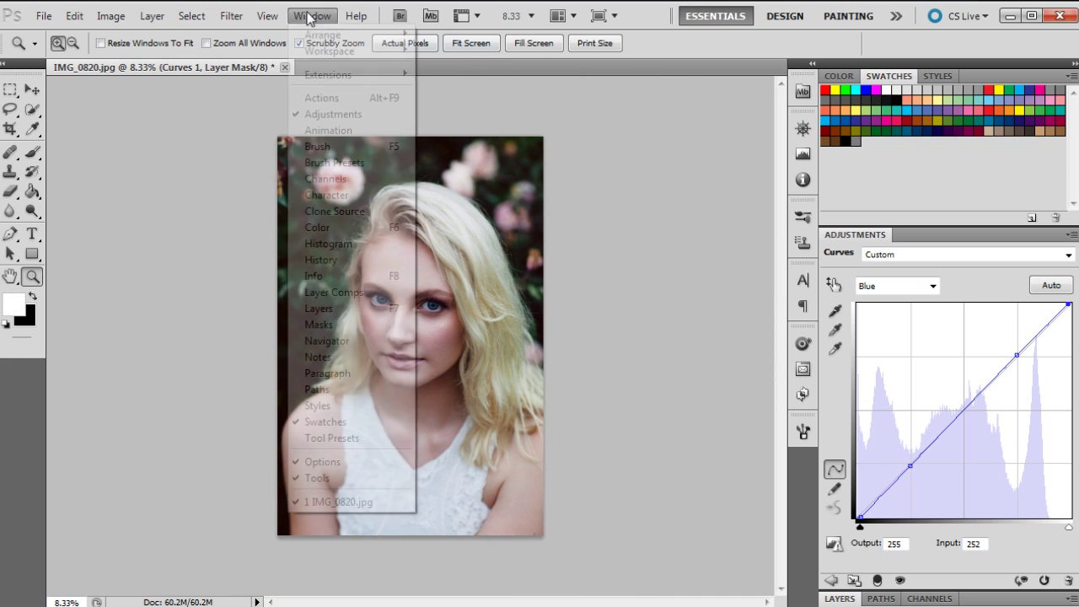
left_click(373, 259)
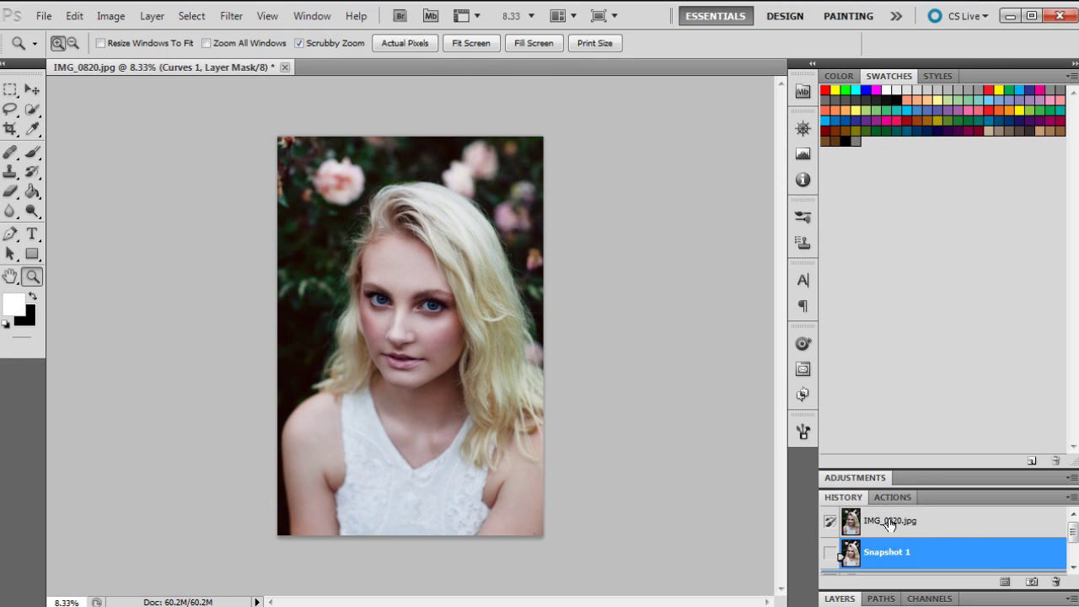
left_click(933, 528)
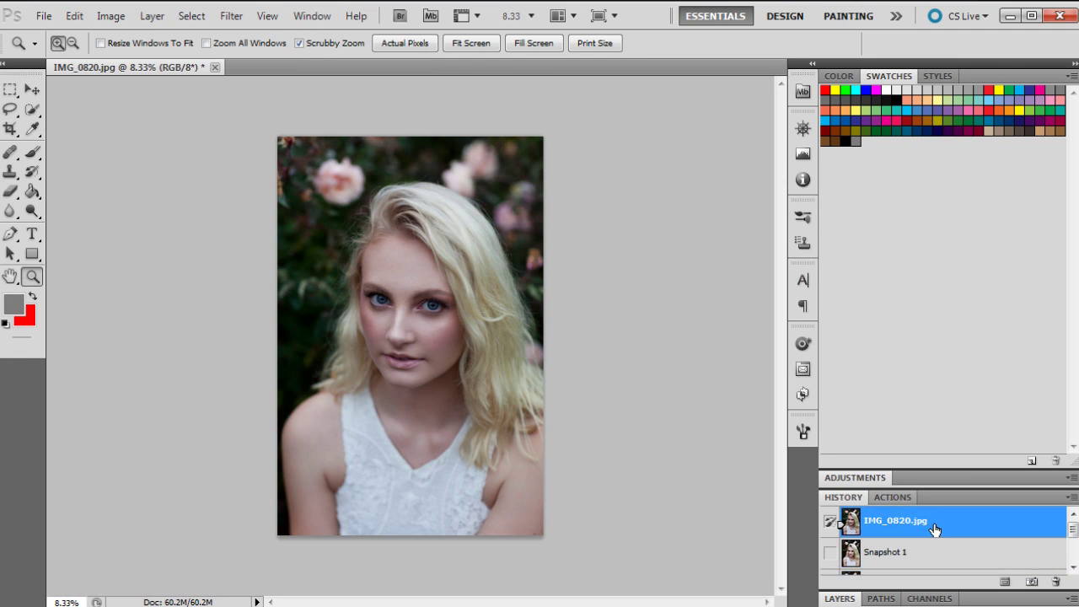
scroll(931, 529, "down", 2)
left_click(932, 529)
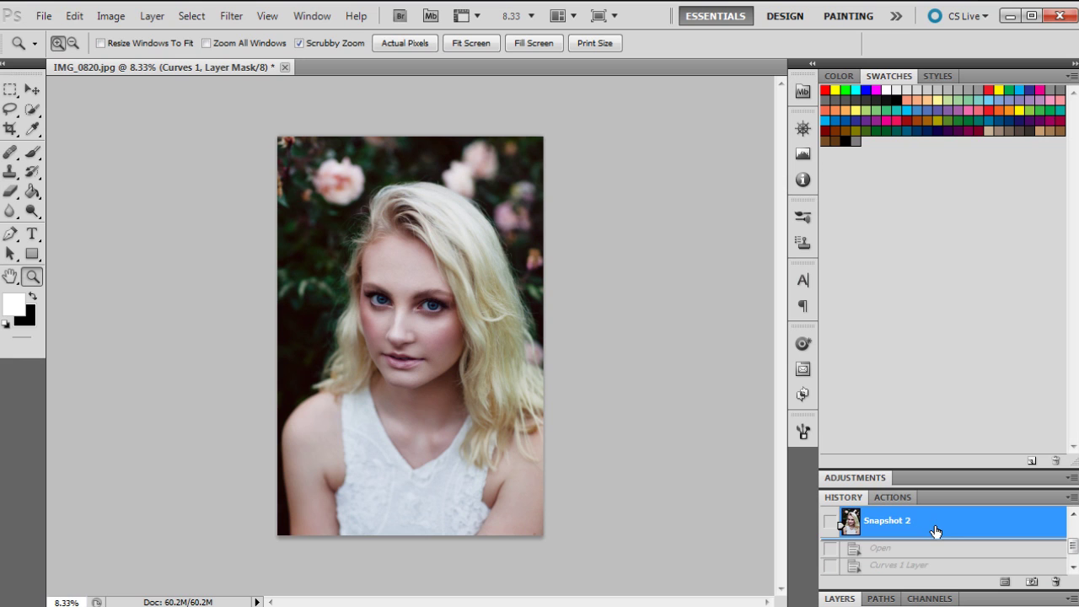
View the original again, return to the curves-graded Snapshot 2, and zoom in on the portrait
scroll(925, 529, "up", 1)
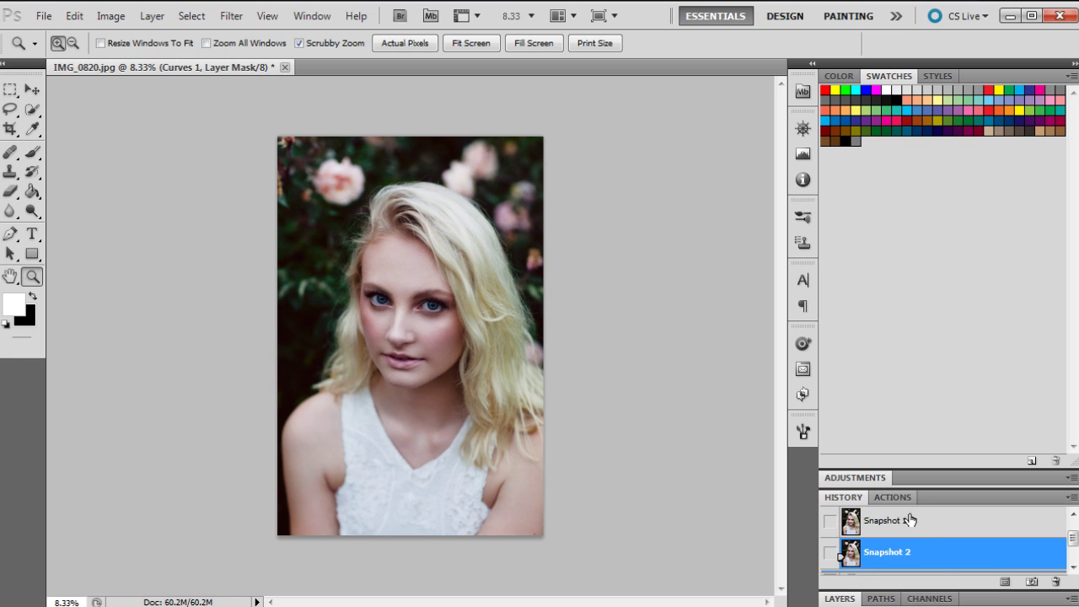
scroll(910, 522, "up", 1)
left_click(909, 523)
scroll(908, 540, "down", 2)
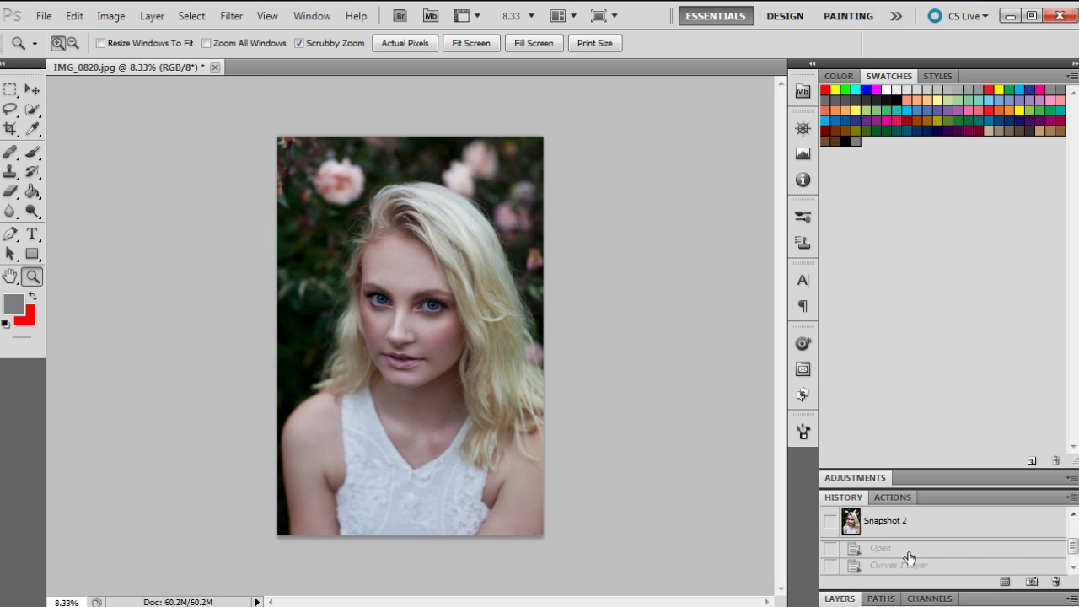
left_click(856, 524)
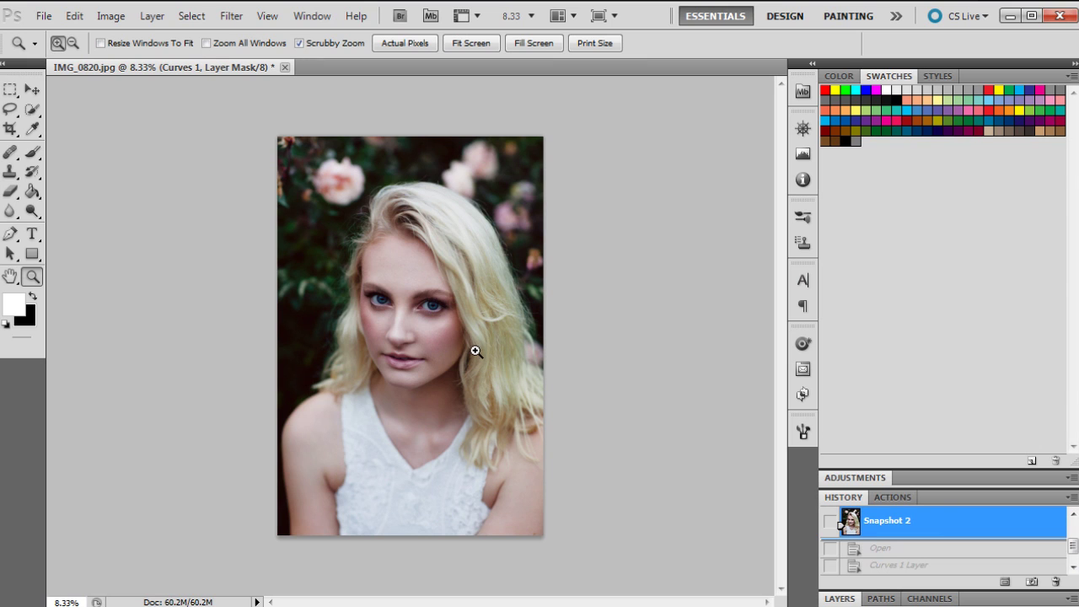
left_click(498, 308)
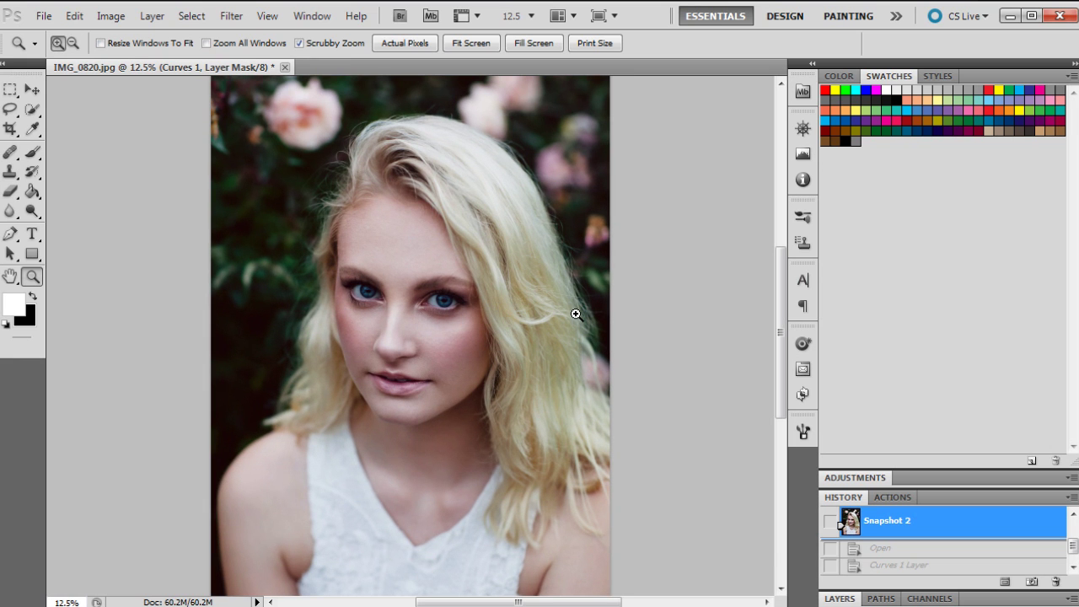